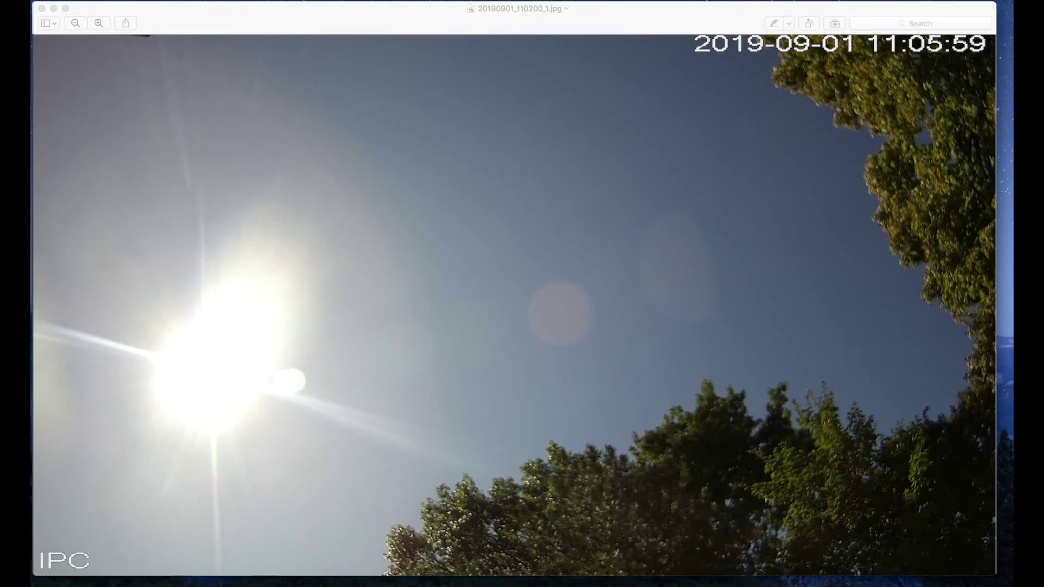
{"action": "left_click", "coordinate": [567, 62]}
{"action": "left_click", "coordinate": [269, 350]}
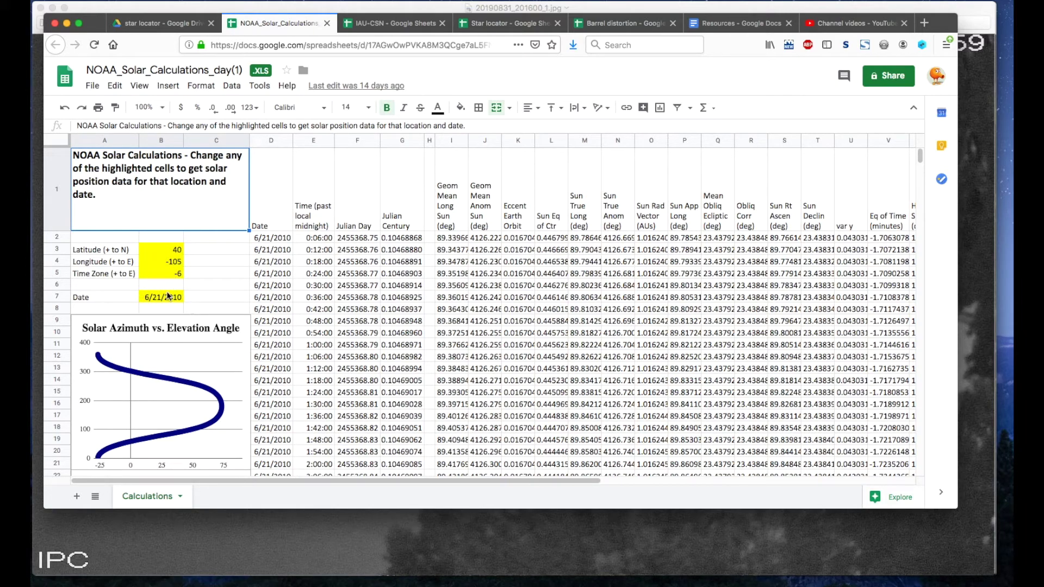
- Look through the NOAA solar calculations sheet, from the location inputs and charts across to the solar elevation and azimuth columns
{"action": "scroll", "coordinate": [318, 240], "scroll_direction": "down", "scroll_amount": 20}
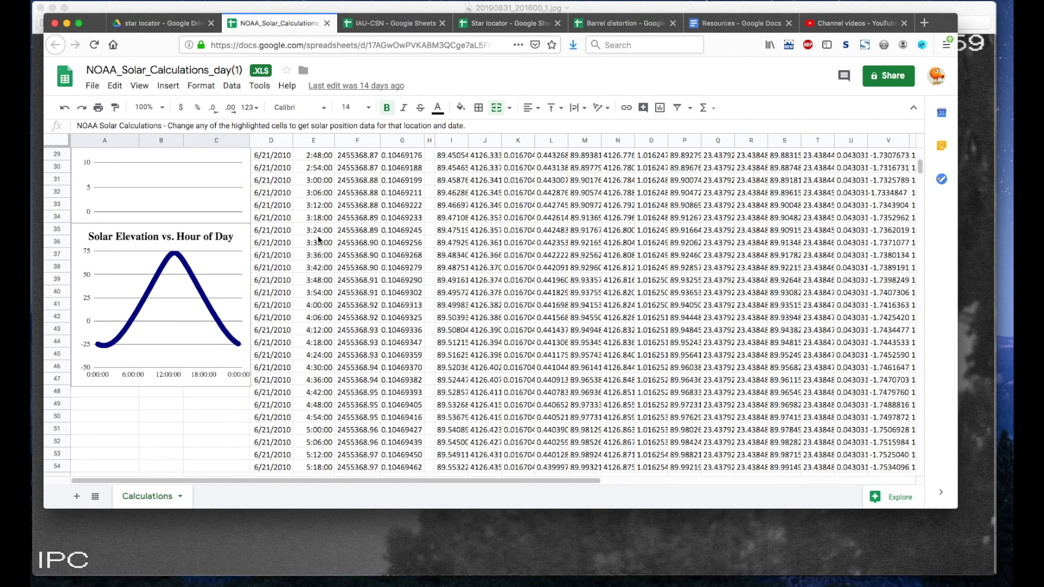
{"action": "scroll", "coordinate": [227, 408], "scroll_direction": "up", "scroll_amount": 20}
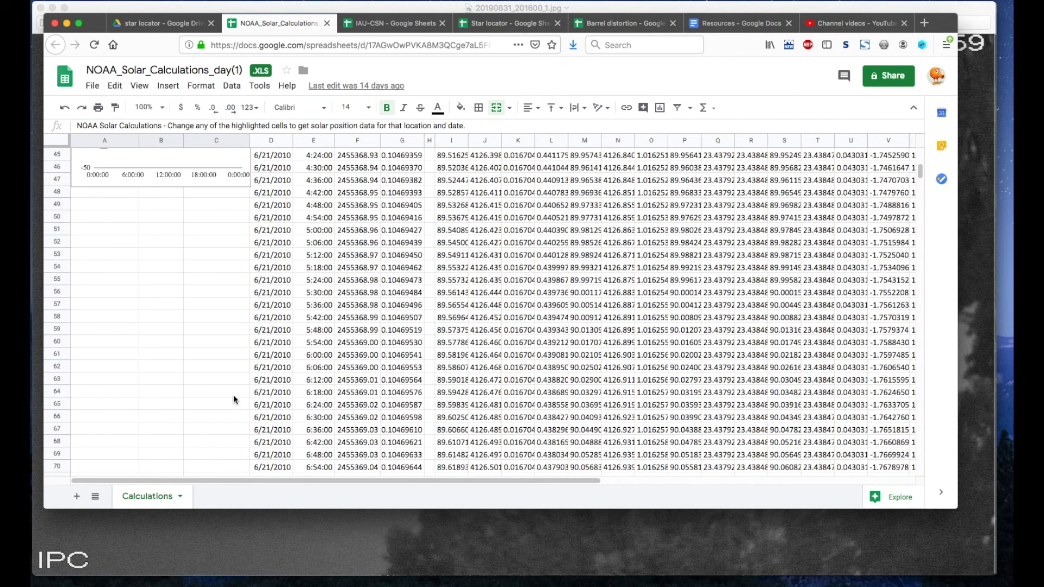
{"action": "scroll", "coordinate": [770, 297], "scroll_direction": "right", "scroll_amount": 10}
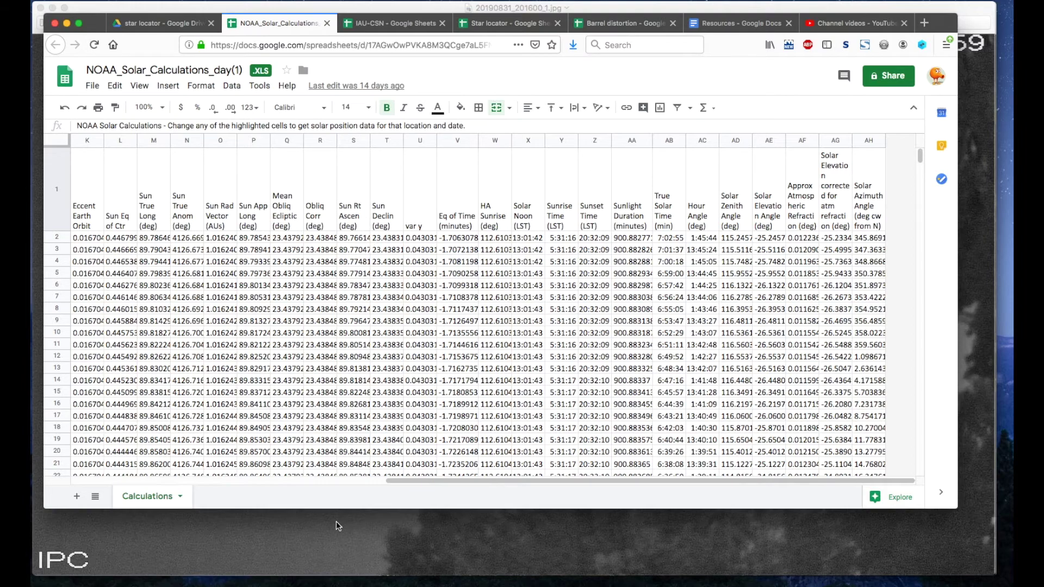
- Open the Star locator spreadsheet and review its Sun sheet down to the solar elevation and azimuth angles
{"action": "key", "text": "super+4"}
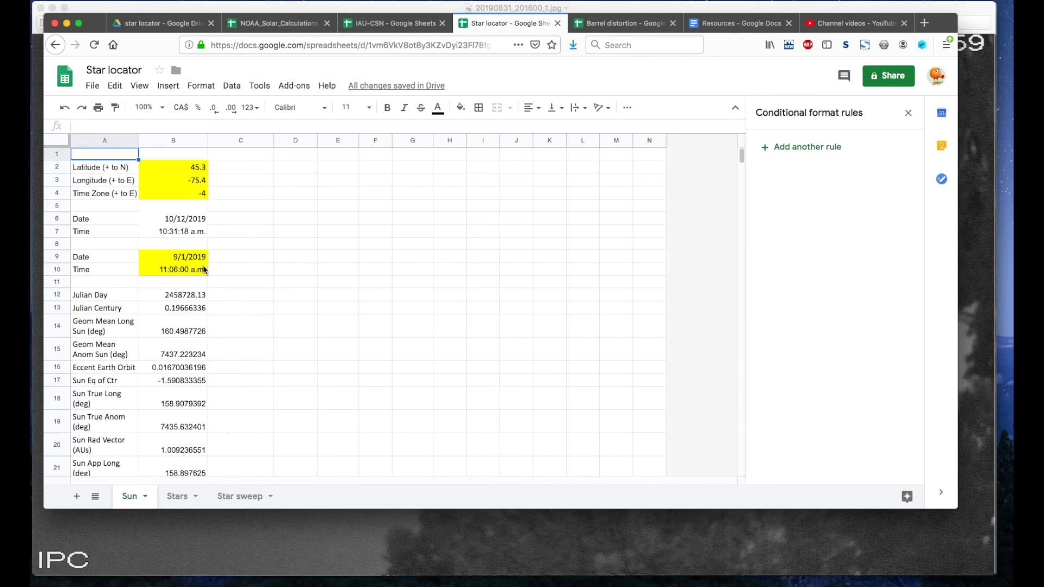
{"action": "scroll", "coordinate": [272, 381], "scroll_direction": "down", "scroll_amount": 1}
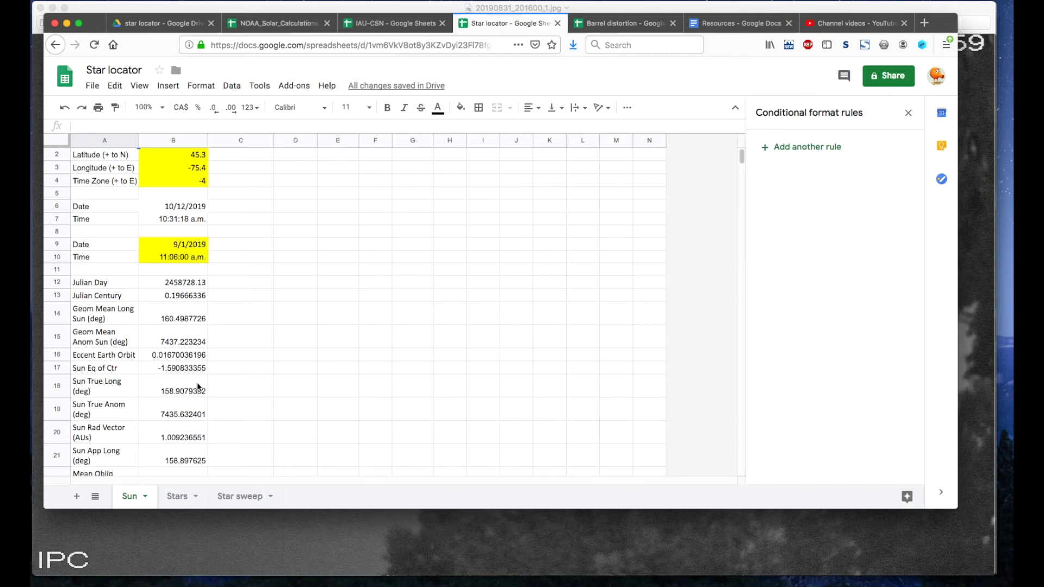
{"action": "scroll", "coordinate": [199, 387], "scroll_direction": "down", "scroll_amount": 10}
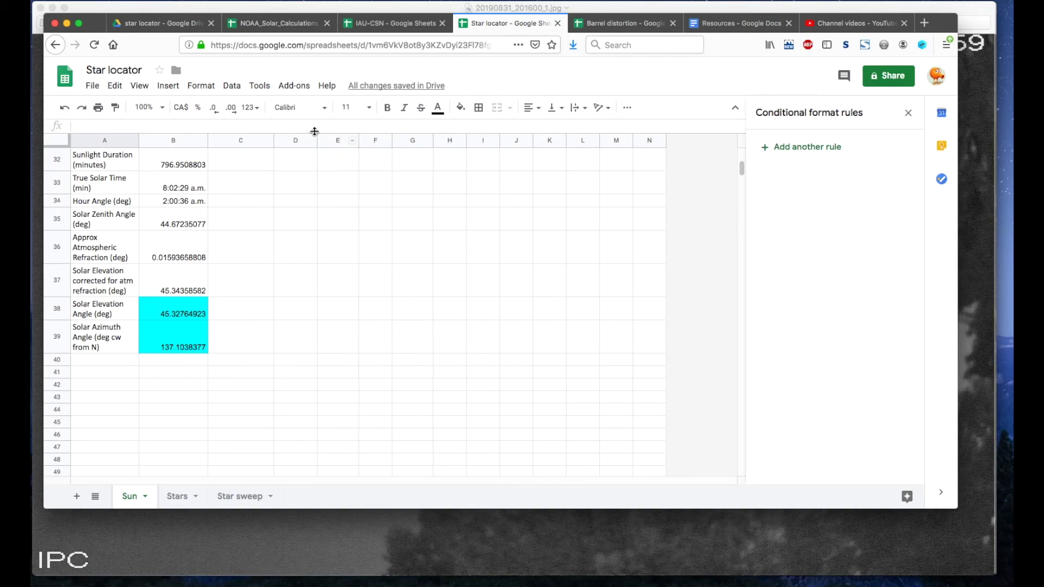
- View the IAU-CSN.txt star catalog in Google Drive and read through its name, right ascension and declination columns
{"action": "left_click", "coordinate": [206, 23]}
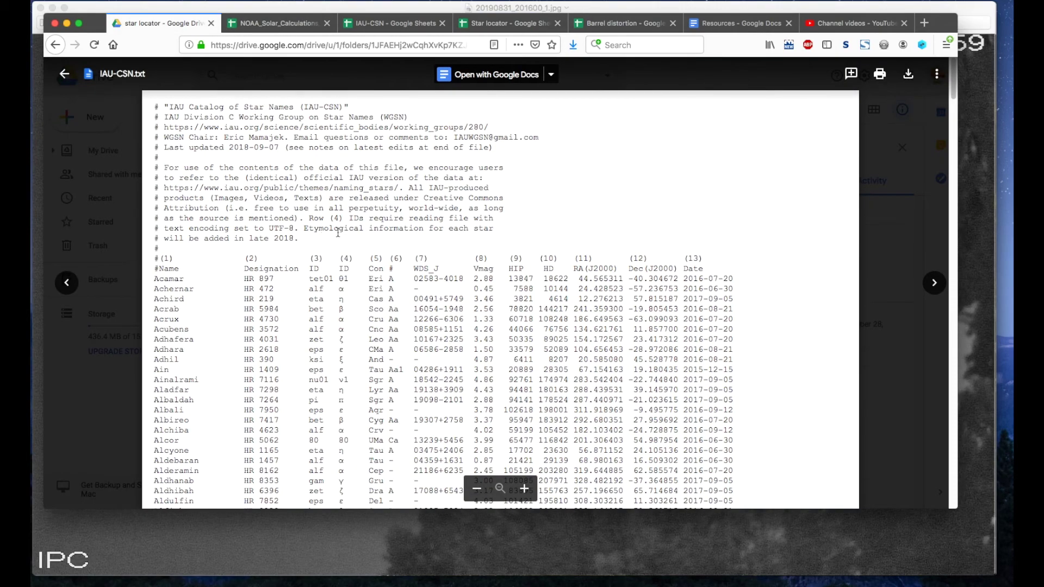
{"action": "scroll", "coordinate": [432, 323], "scroll_direction": "down", "scroll_amount": 5}
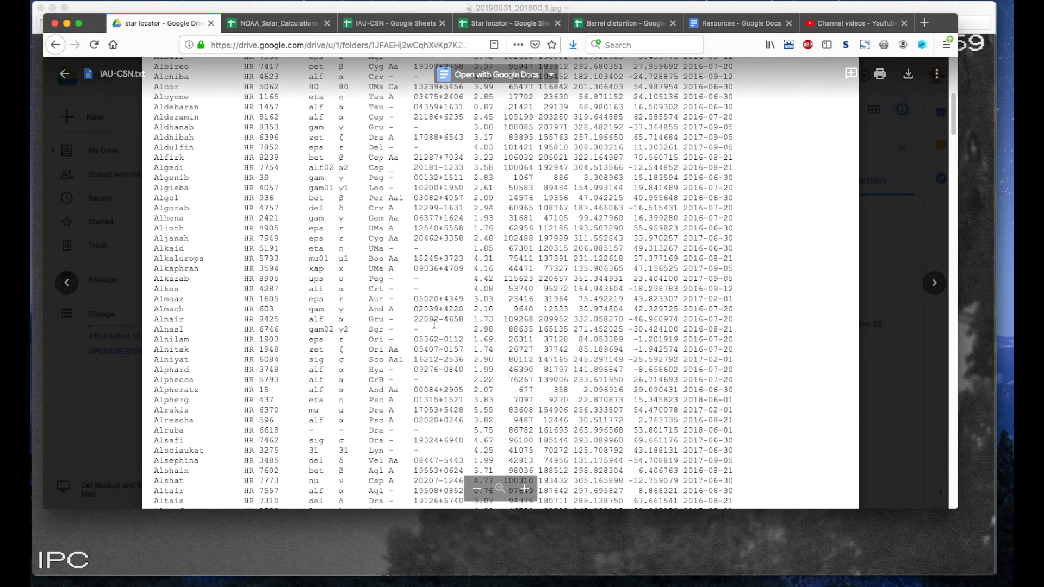
{"action": "scroll", "coordinate": [679, 261], "scroll_direction": "up", "scroll_amount": 4}
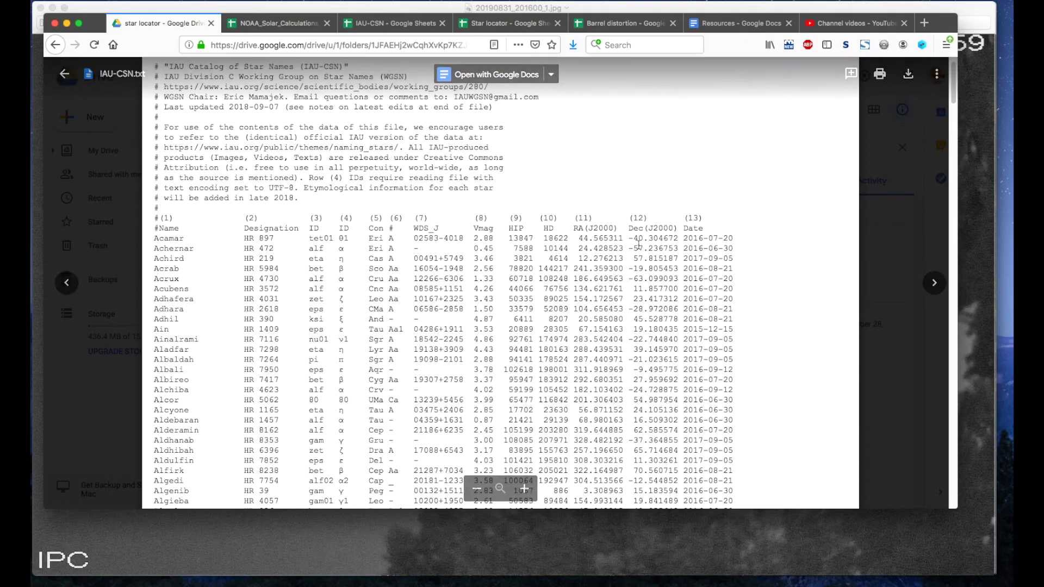
{"action": "scroll", "coordinate": [315, 354], "scroll_direction": "down", "scroll_amount": 10}
{"action": "scroll", "coordinate": [316, 354], "scroll_direction": "down", "scroll_amount": 20}
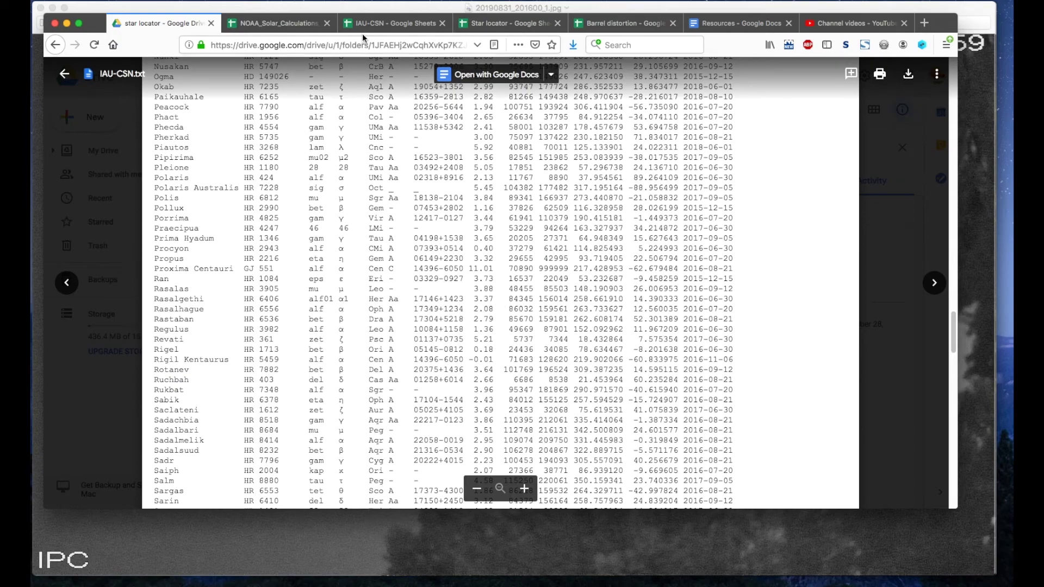
- Go to the Stars sheet of Star locator and inspect the GAST formula and the first star's LHA, Alt and Az formulas
{"action": "left_click", "coordinate": [484, 25]}
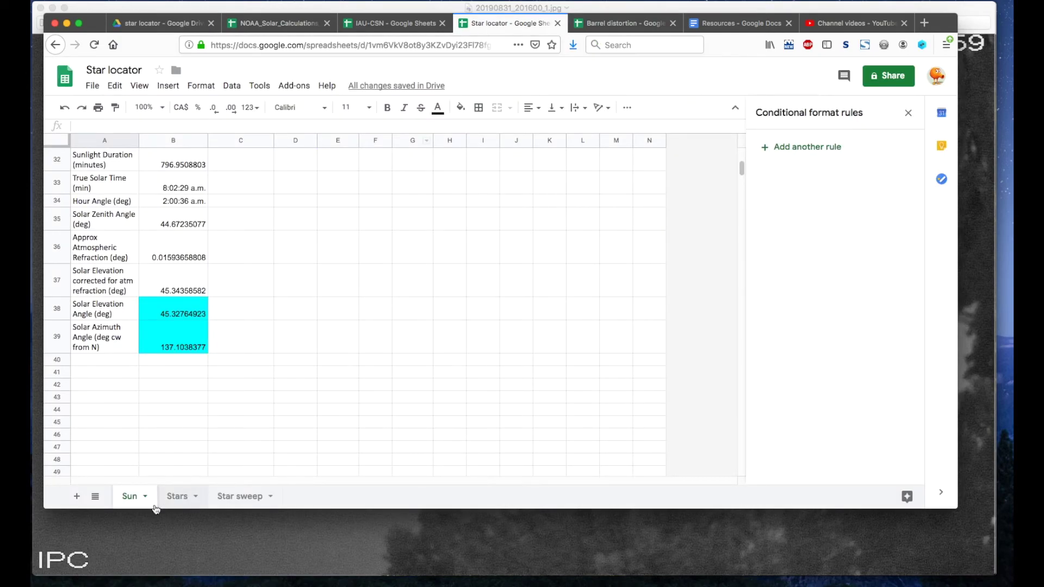
{"action": "left_click", "coordinate": [178, 496]}
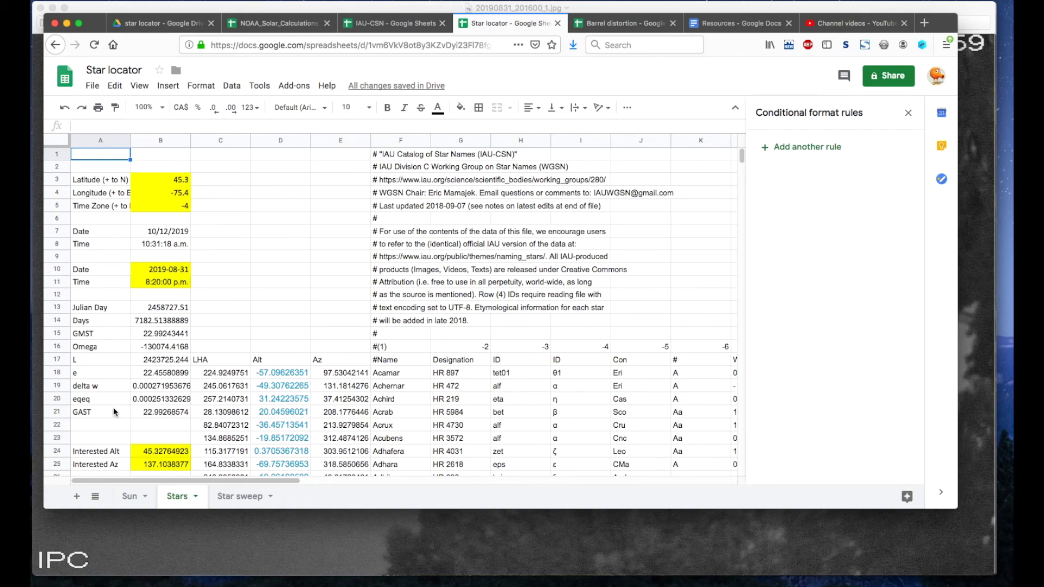
{"action": "left_click", "coordinate": [154, 414]}
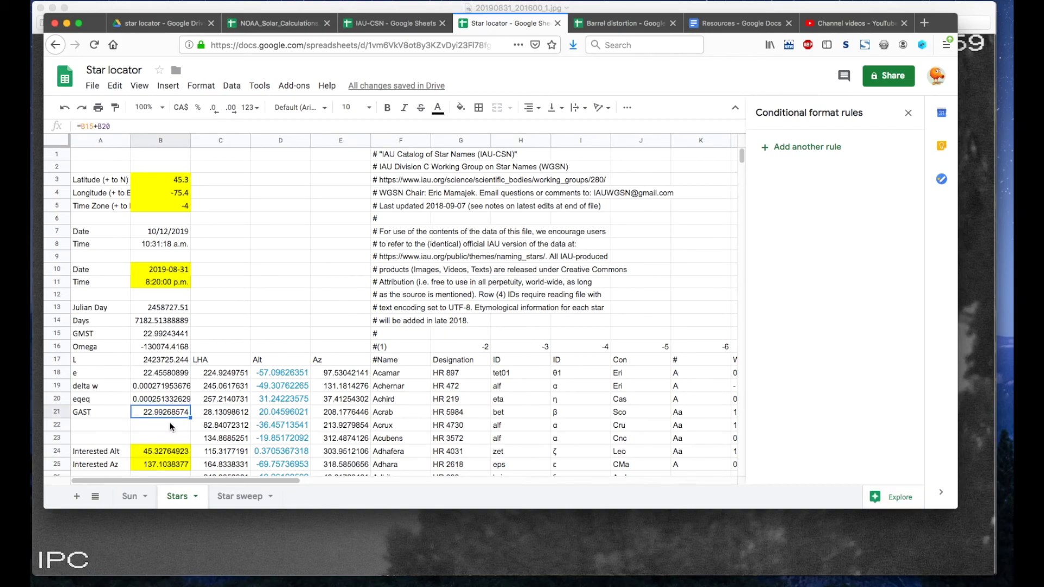
{"action": "left_click", "coordinate": [223, 373]}
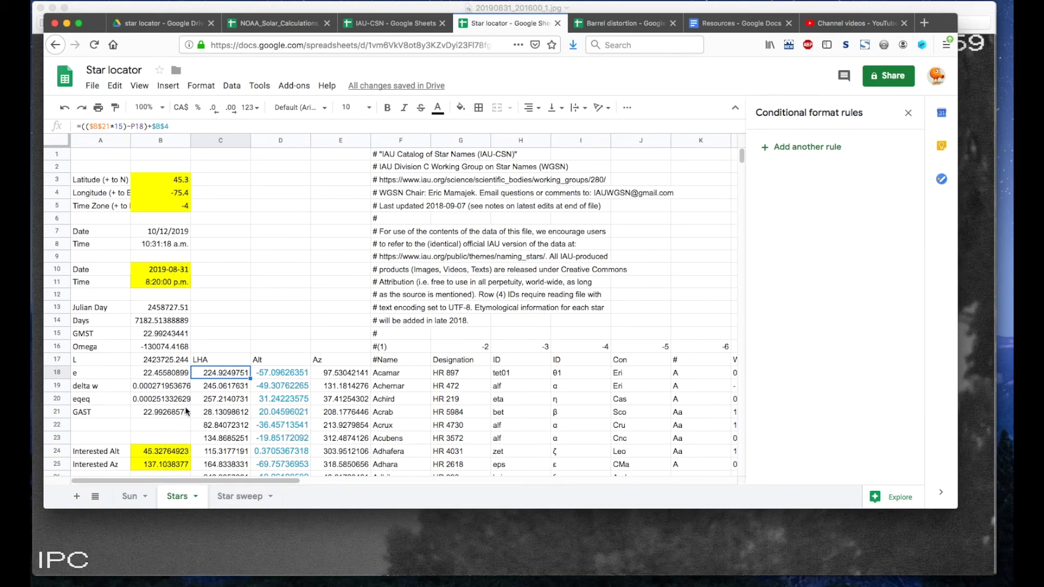
{"action": "left_click", "coordinate": [278, 372]}
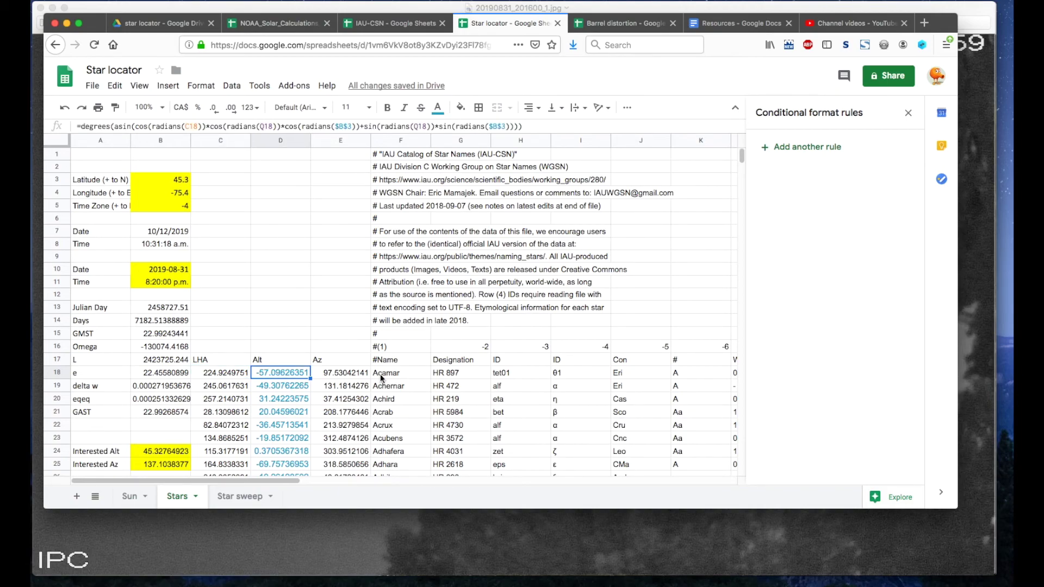
{"action": "left_click", "coordinate": [345, 373]}
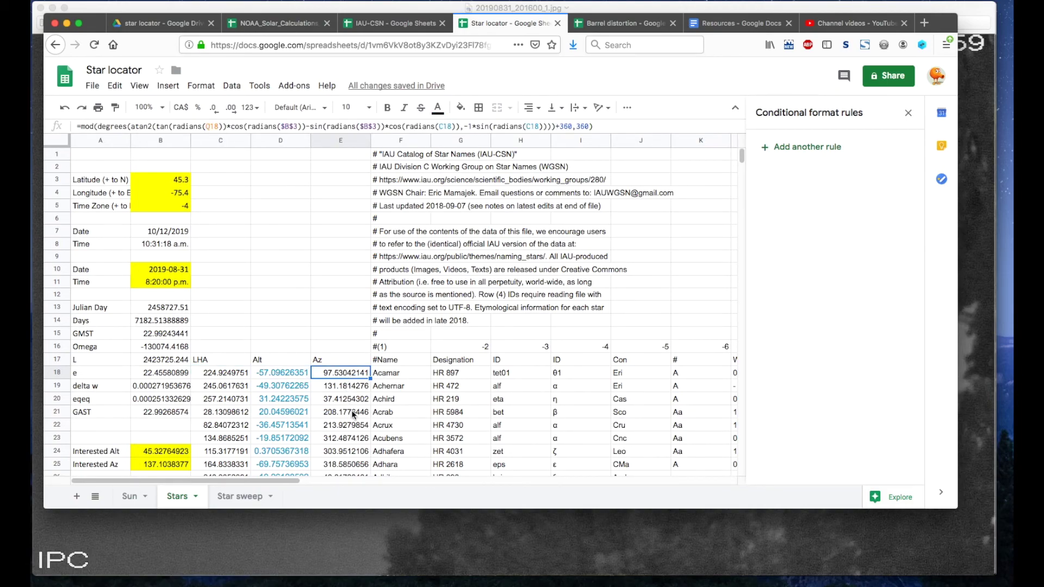
- Search the Stars list for highlighted names and select Altair to view its conditional format rule
{"action": "scroll", "coordinate": [397, 424], "scroll_direction": "down", "scroll_amount": 5}
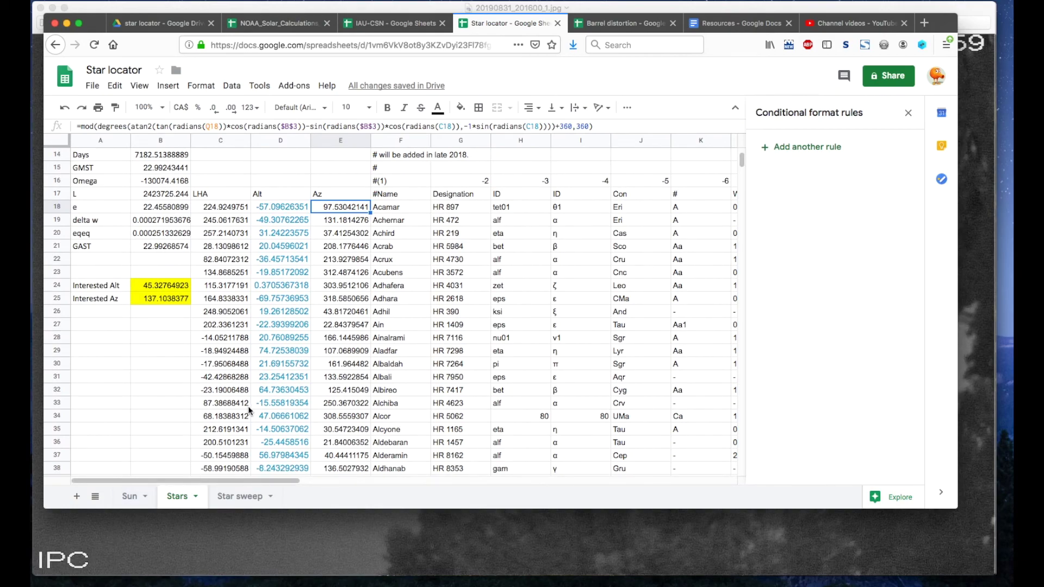
{"action": "scroll", "coordinate": [234, 380], "scroll_direction": "up", "scroll_amount": 5}
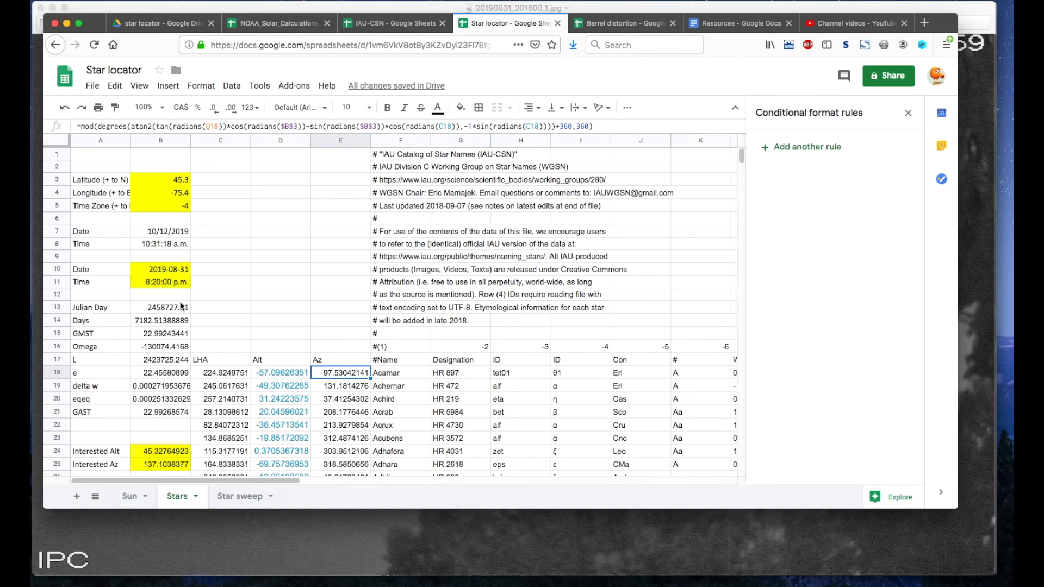
{"action": "scroll", "coordinate": [163, 288], "scroll_direction": "down", "scroll_amount": 4}
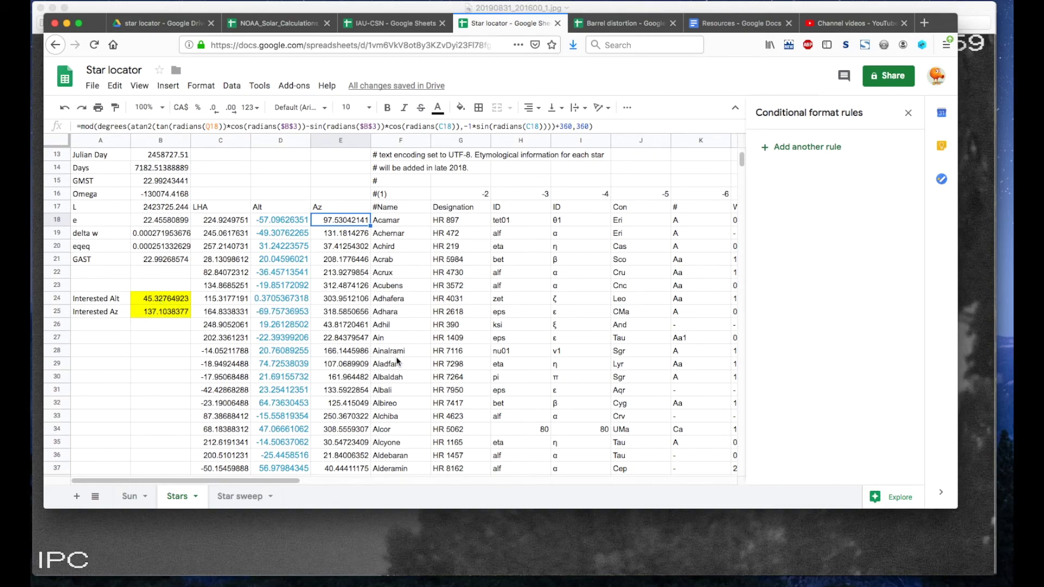
{"action": "scroll", "coordinate": [347, 358], "scroll_direction": "down", "scroll_amount": 17}
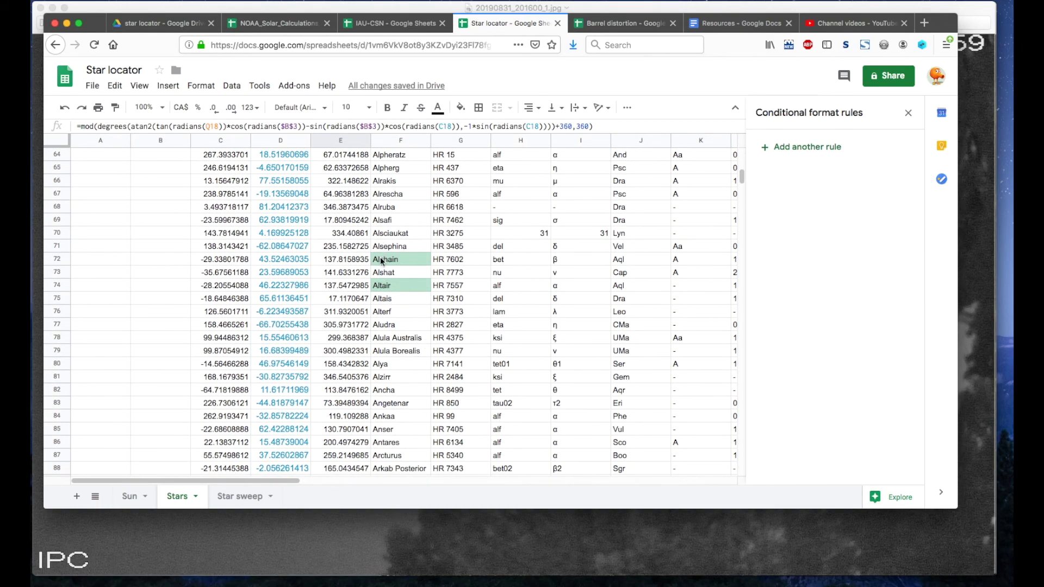
{"action": "left_click", "coordinate": [384, 285]}
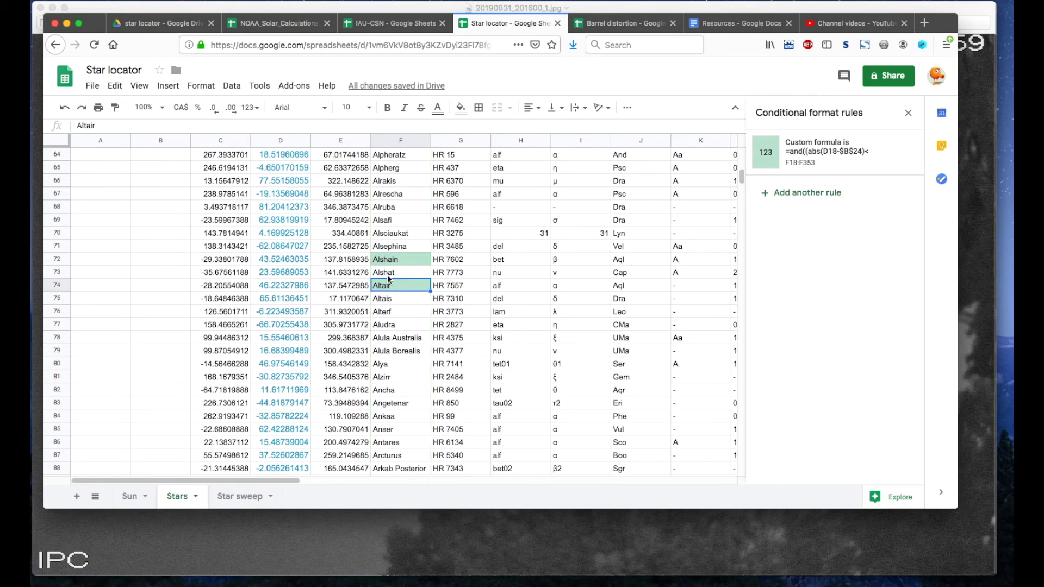
- Check the rest of the Stars list for other highlighted star names and return to the interested Alt and Az values
{"action": "scroll", "coordinate": [401, 283], "scroll_direction": "up", "scroll_amount": 15}
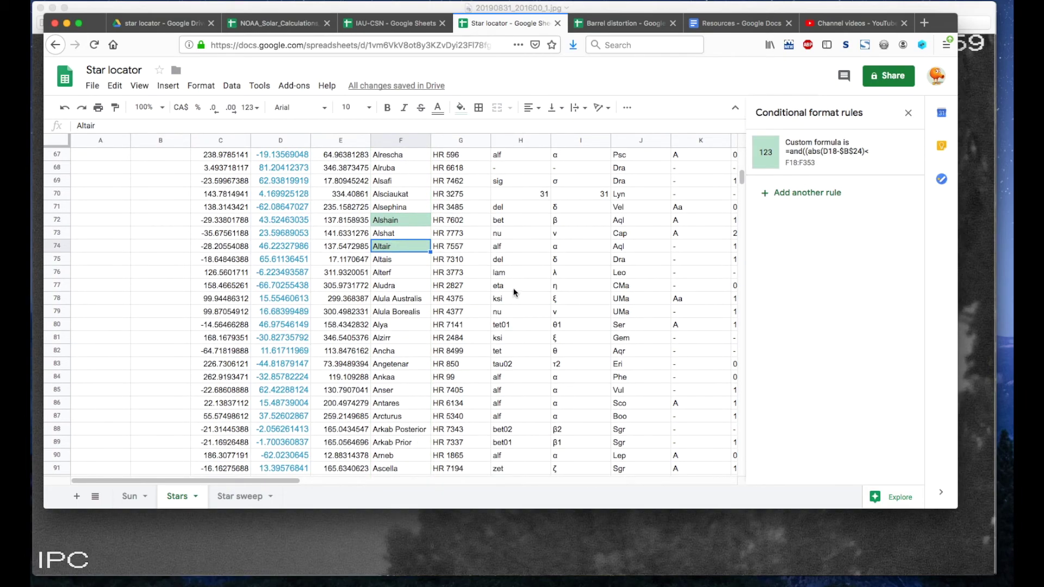
{"action": "scroll", "coordinate": [160, 246], "scroll_direction": "down", "scroll_amount": 14}
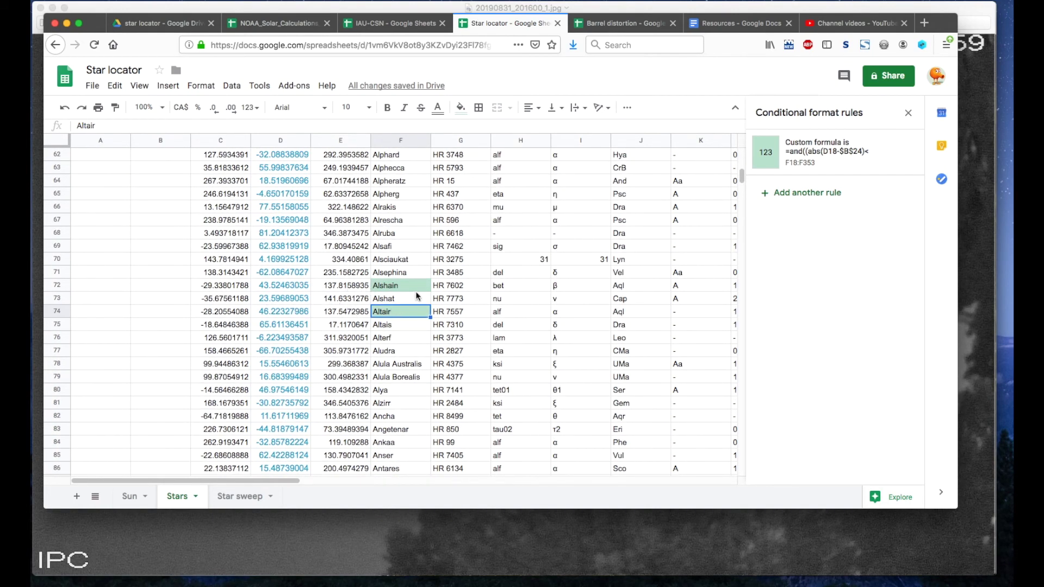
{"action": "scroll", "coordinate": [399, 286], "scroll_direction": "down", "scroll_amount": 6}
{"action": "scroll", "coordinate": [399, 285], "scroll_direction": "down", "scroll_amount": 20}
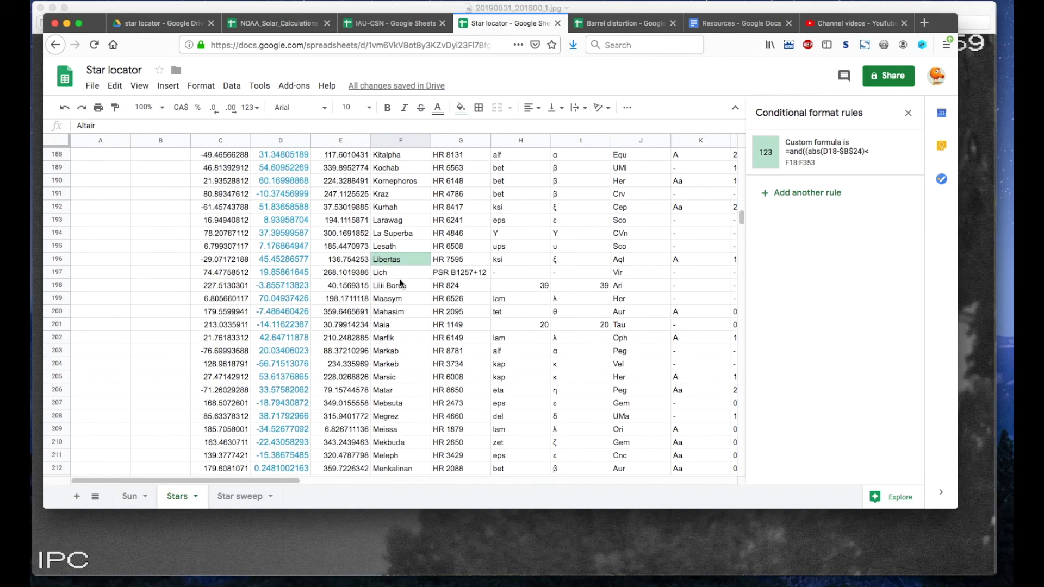
{"action": "scroll", "coordinate": [401, 282], "scroll_direction": "up", "scroll_amount": 3}
{"action": "scroll", "coordinate": [408, 259], "scroll_direction": "up", "scroll_amount": 20}
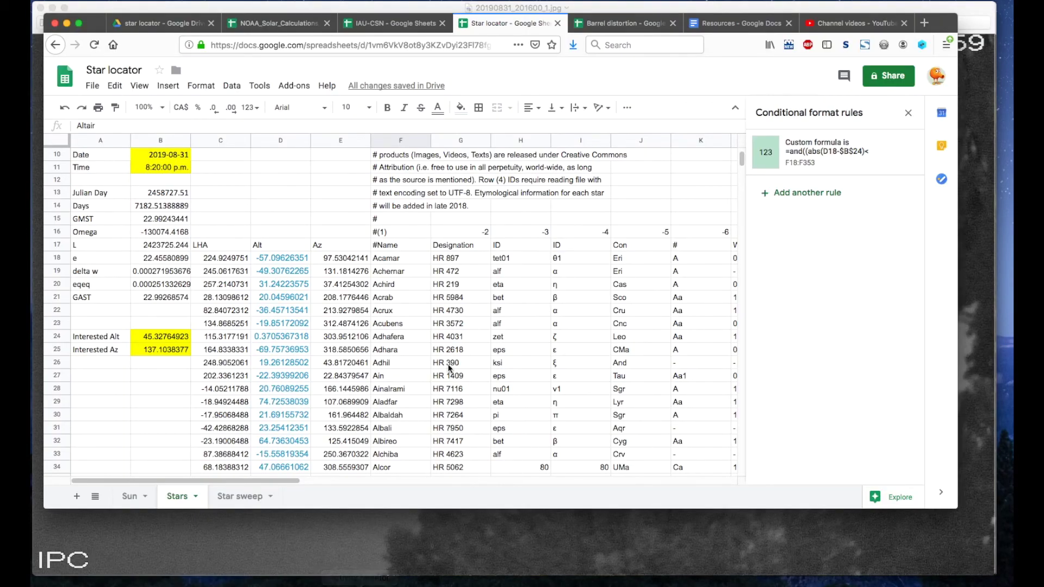
- Open the Star sweep sheet and look across its minute-by-minute altitude, azimuth and image coordinate columns
{"action": "left_click", "coordinate": [240, 496]}
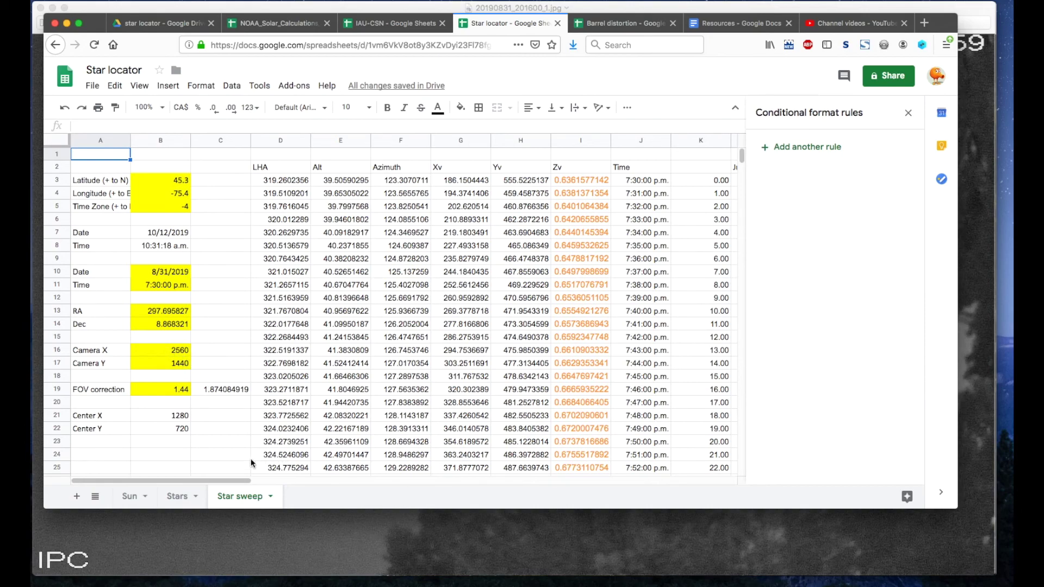
{"action": "scroll", "coordinate": [242, 476], "scroll_direction": "right", "scroll_amount": 3}
{"action": "scroll", "coordinate": [242, 478], "scroll_direction": "left", "scroll_amount": 3}
- Open the Barrel distortion spreadsheet, review the Altair? sheet's expected and observed positions, and inspect the Adjusted X formula in N5
{"action": "left_click", "coordinate": [617, 27]}
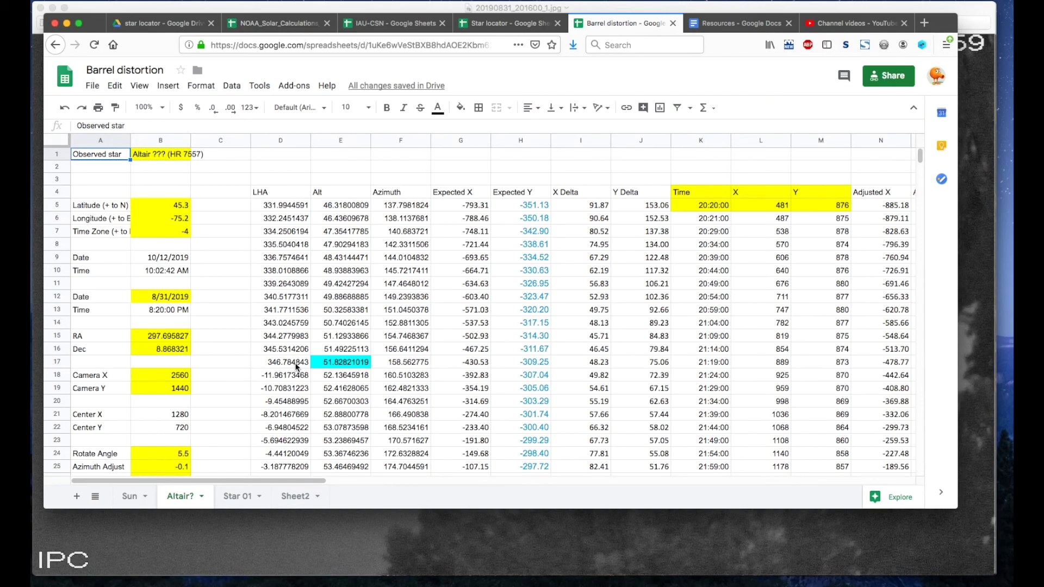
{"action": "left_click", "coordinate": [248, 320]}
{"action": "scroll", "coordinate": [294, 423], "scroll_direction": "down", "scroll_amount": 5}
{"action": "scroll", "coordinate": [293, 423], "scroll_direction": "up", "scroll_amount": 5}
{"action": "scroll", "coordinate": [419, 403], "scroll_direction": "down", "scroll_amount": 3}
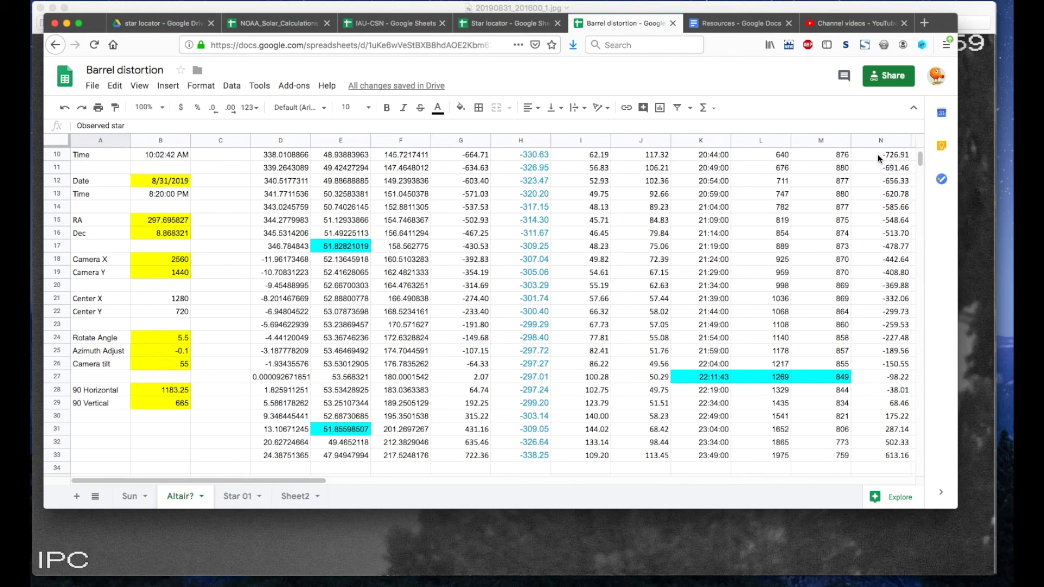
{"action": "scroll", "coordinate": [846, 237], "scroll_direction": "up", "scroll_amount": 3}
{"action": "left_click", "coordinate": [868, 204]}
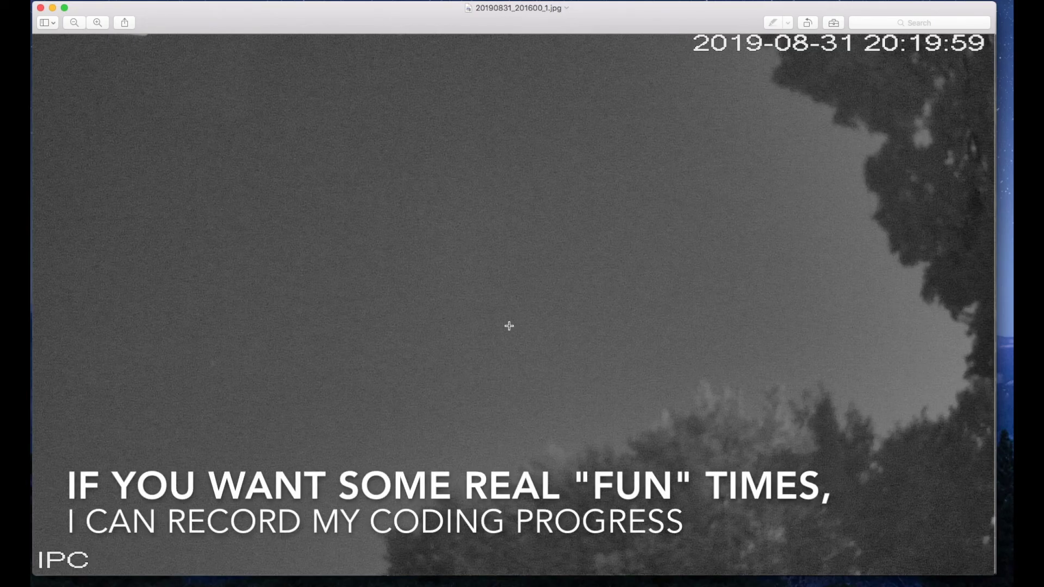
- Switch back to the browser and revisit the NOAA solar calculations and Star locator spreadsheets
{"action": "key", "text": "super+Tab"}
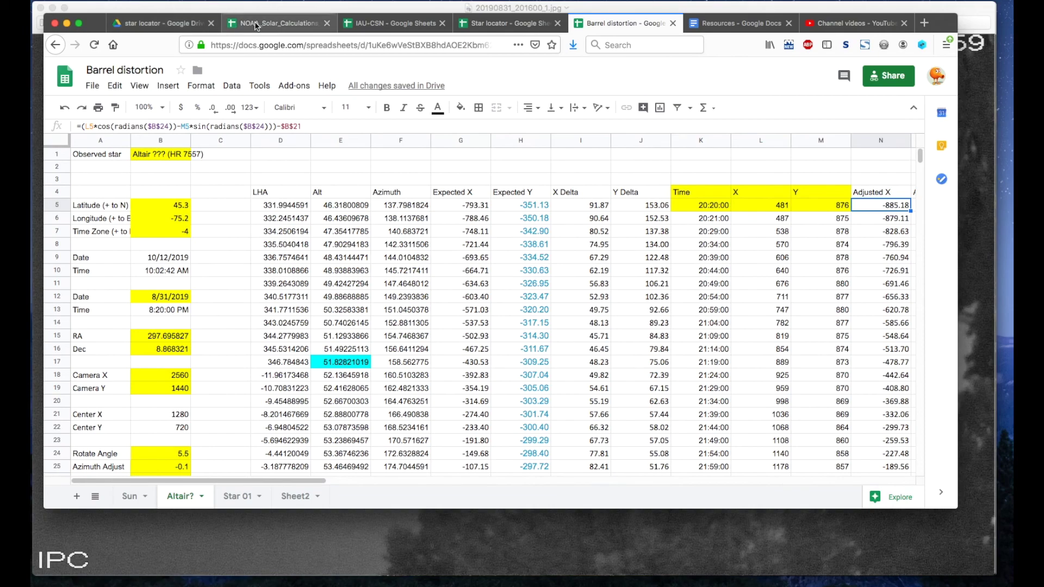
{"action": "left_click", "coordinate": [255, 22]}
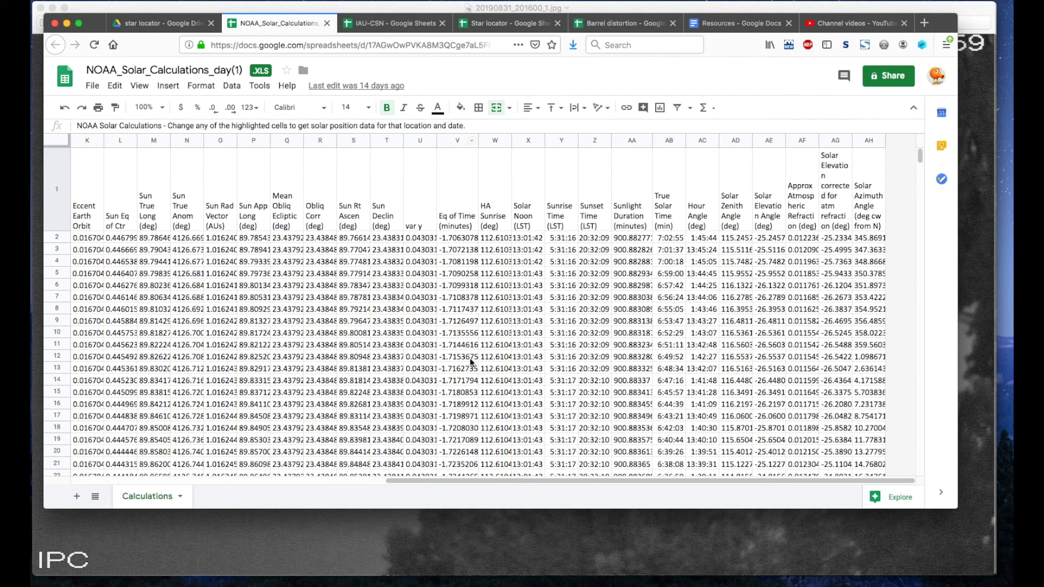
{"action": "key", "text": "ctrl+Tab"}
{"action": "key", "text": "ctrl+Tab"}
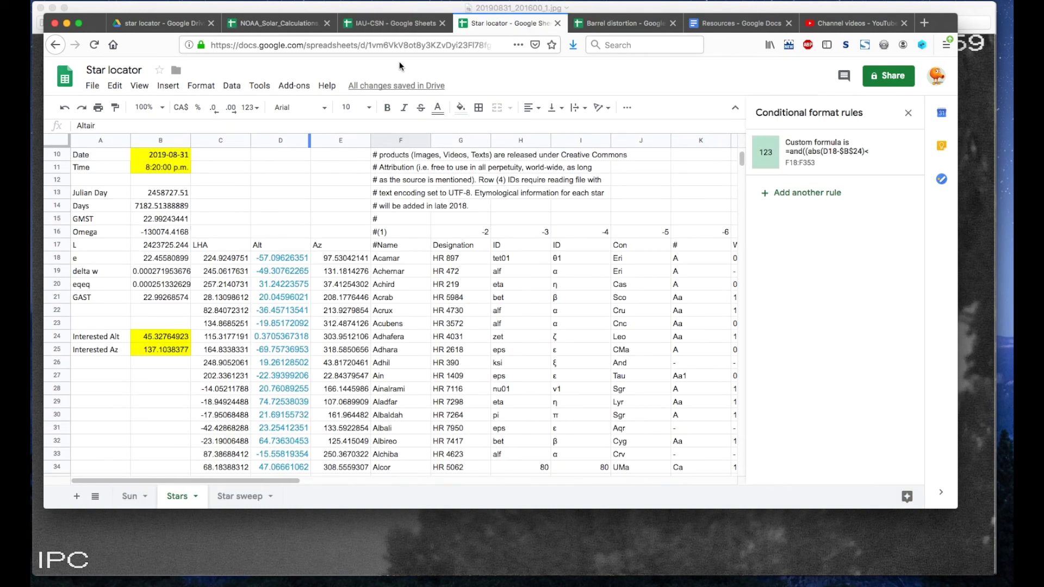
{"action": "key", "text": "ctrl+shift+Tab"}
{"action": "key", "text": "ctrl+shift+Tab"}
{"action": "key", "text": "ctrl+shift+Tab"}
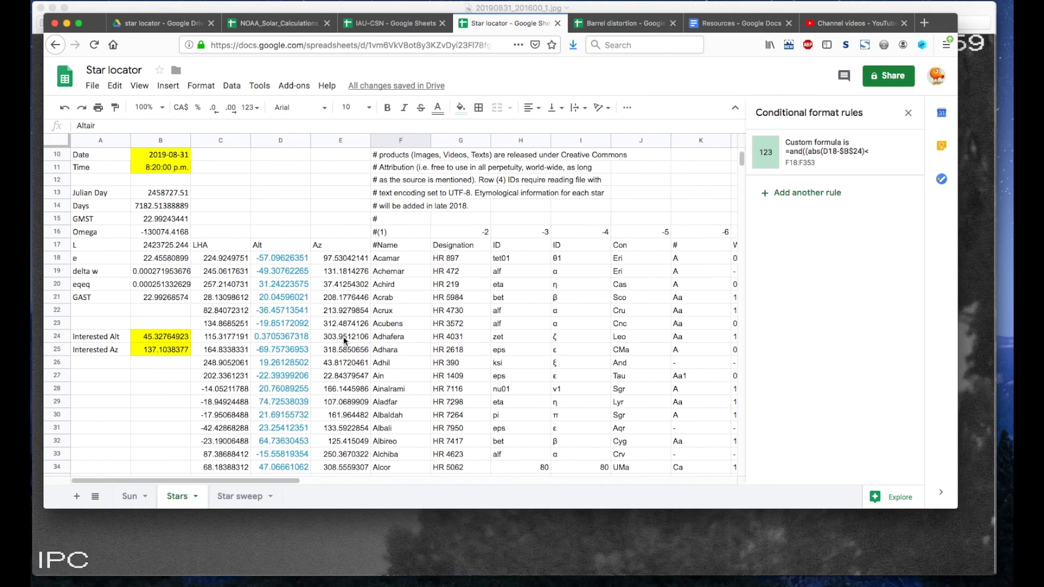
- Review the Stars sheet again, from its location and time inputs down to the highlighted Alshain and Altair rows and back
{"action": "scroll", "coordinate": [312, 327], "scroll_direction": "up", "scroll_amount": 3}
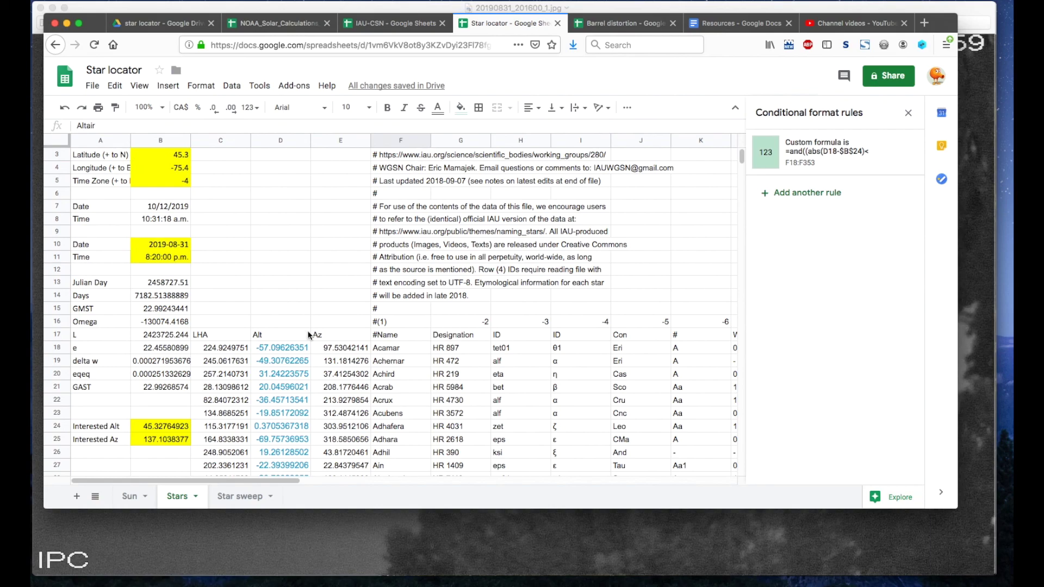
{"action": "left_click", "coordinate": [220, 403]}
{"action": "scroll", "coordinate": [196, 384], "scroll_direction": "down", "scroll_amount": 2}
{"action": "scroll", "coordinate": [407, 353], "scroll_direction": "down", "scroll_amount": 15}
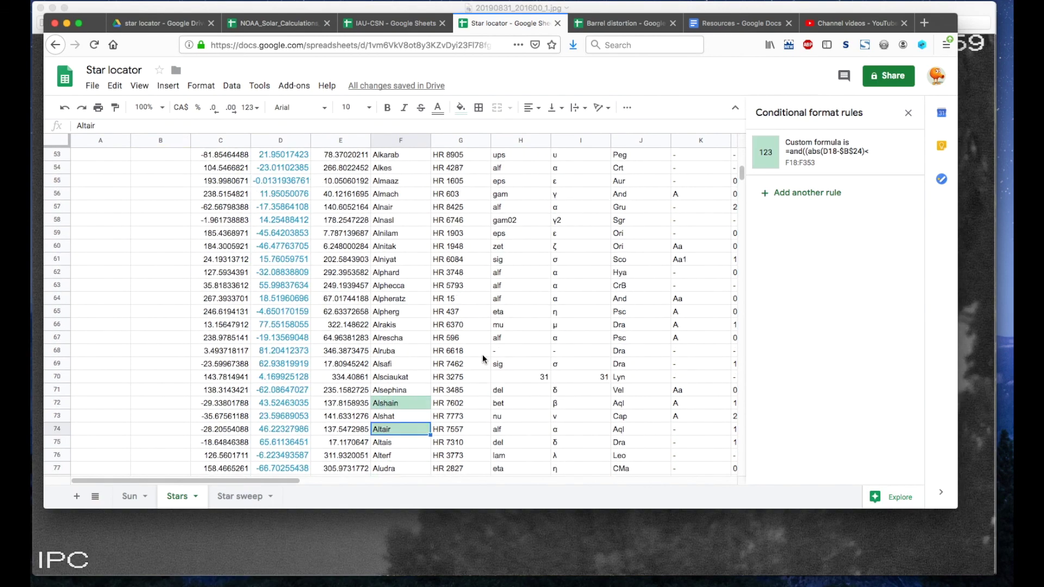
{"action": "scroll", "coordinate": [404, 284], "scroll_direction": "up", "scroll_amount": 4}
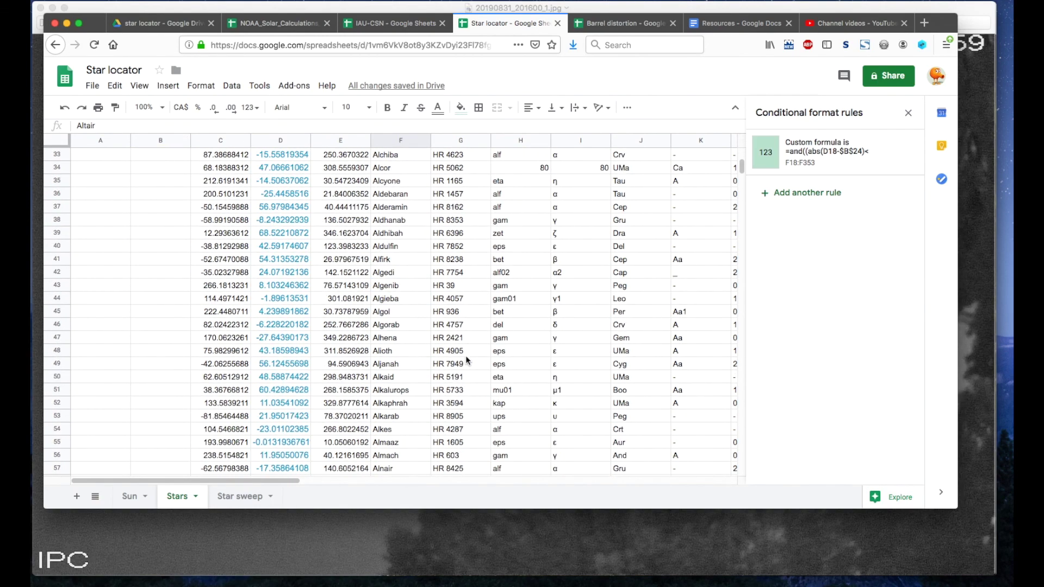
{"action": "scroll", "coordinate": [393, 407], "scroll_direction": "up", "scroll_amount": 15}
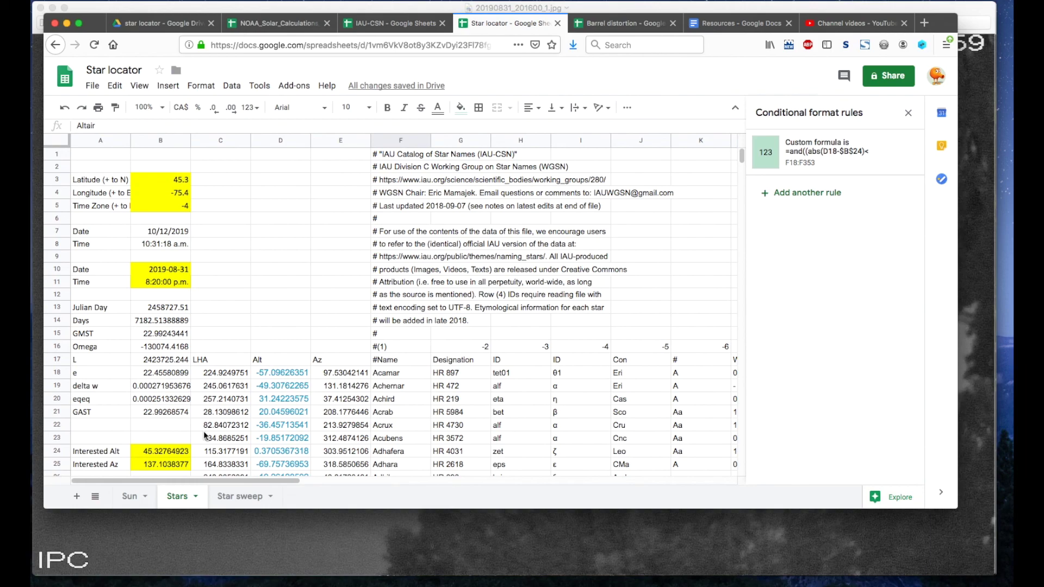
{"action": "left_click", "coordinate": [155, 395]}
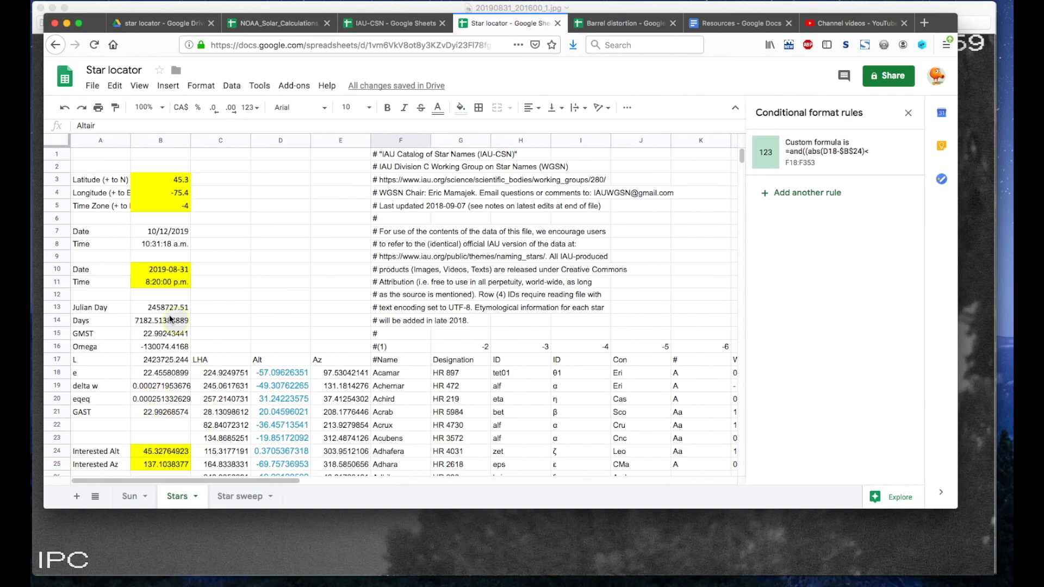